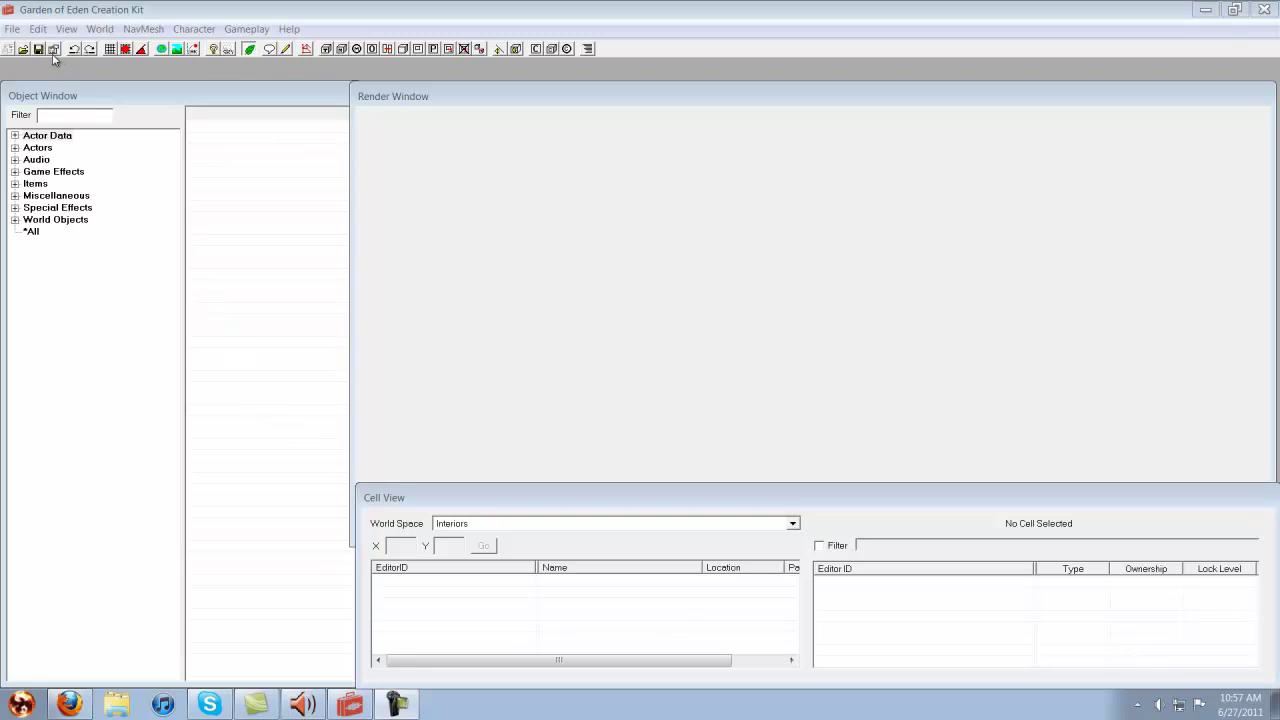
Open the selection of game data files.
{"action": "left_click", "coordinate": [22, 49]}
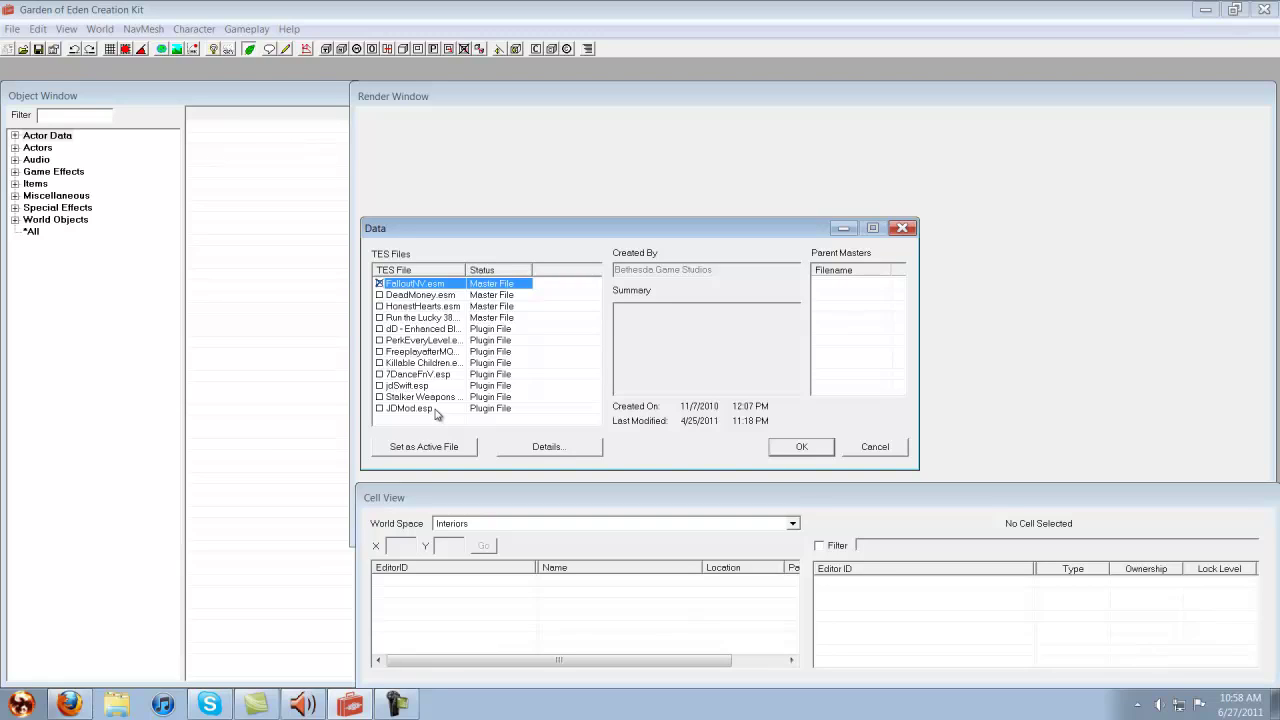
{"action": "left_click", "coordinate": [382, 410]}
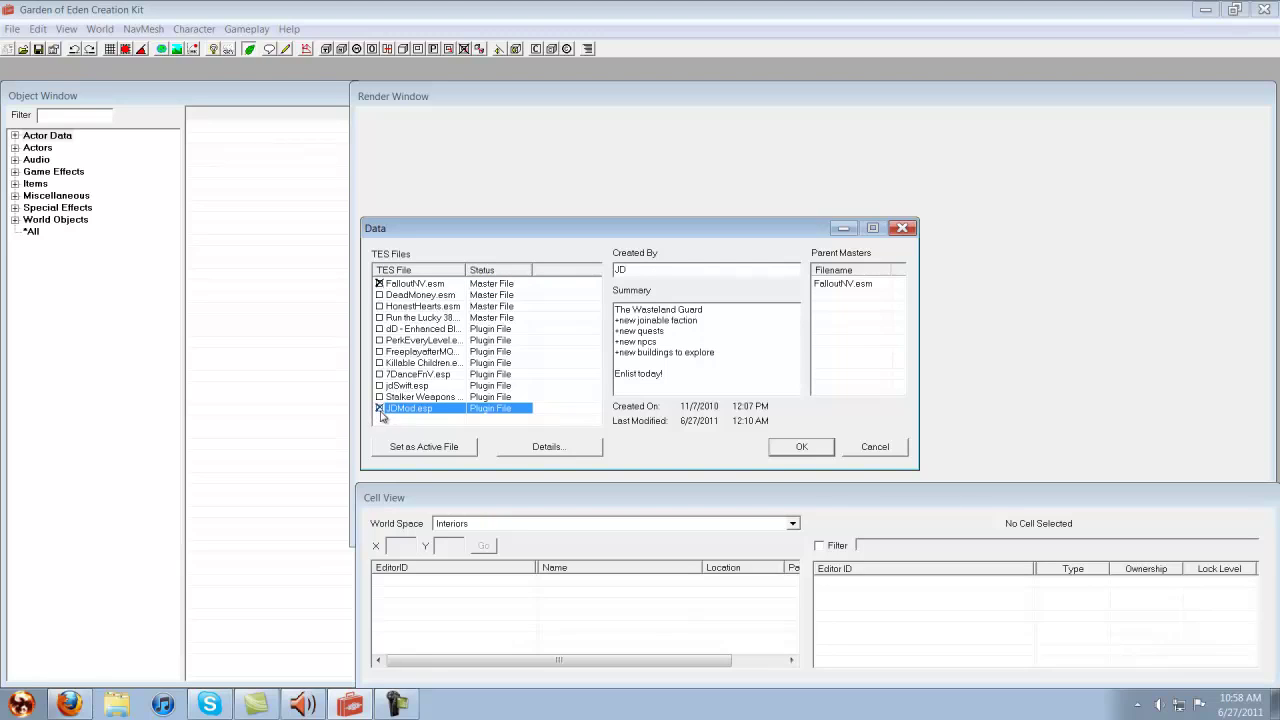
{"action": "left_click", "coordinate": [428, 450]}
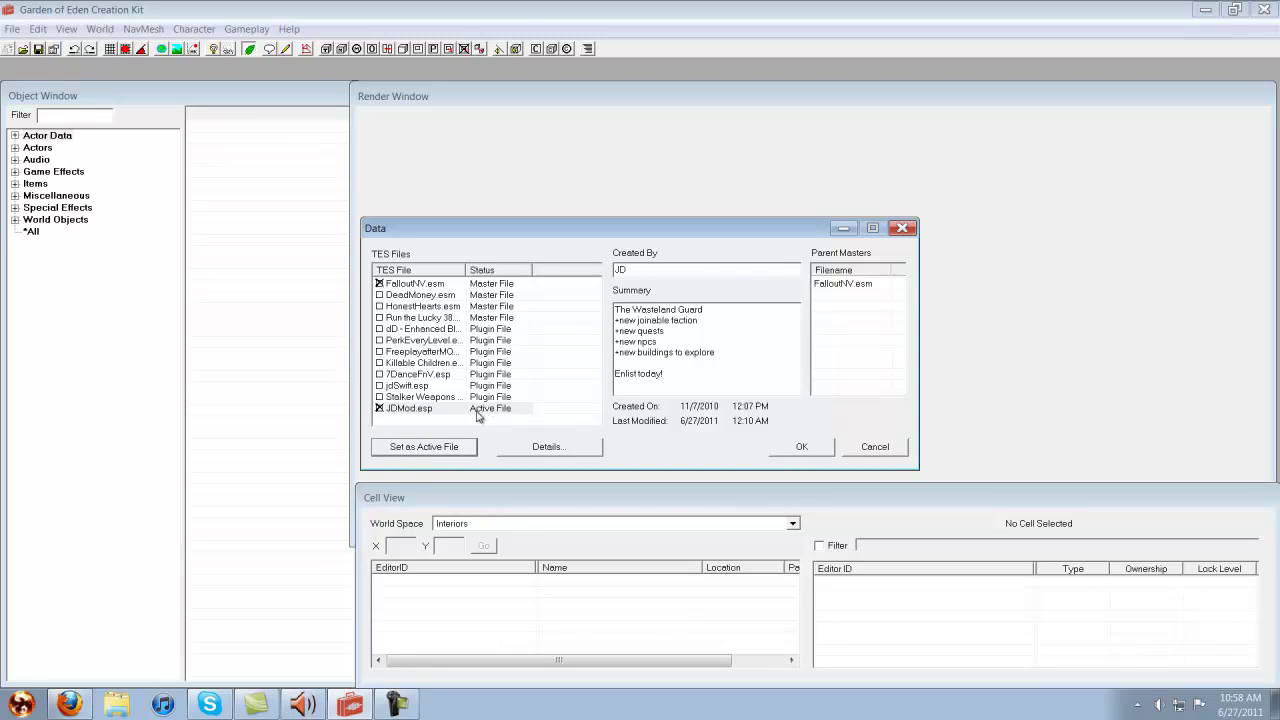
{"action": "double_click", "coordinate": [380, 398]}
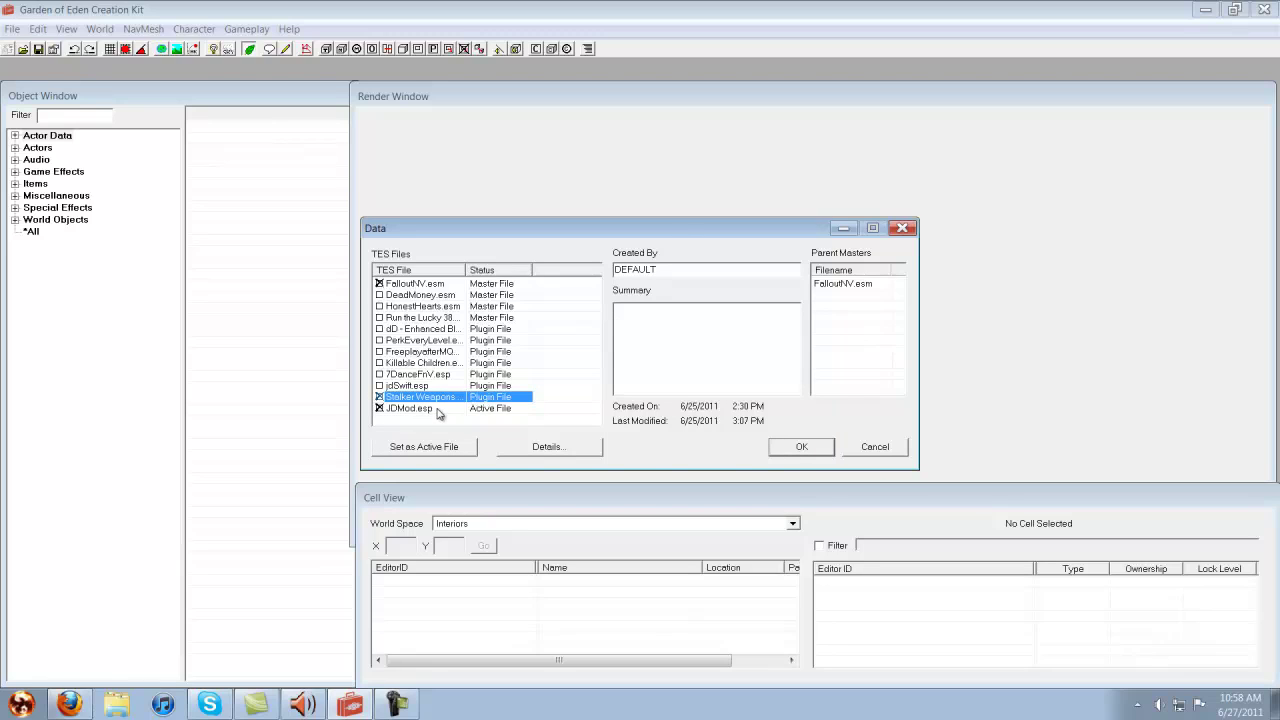
{"action": "double_click", "coordinate": [380, 408]}
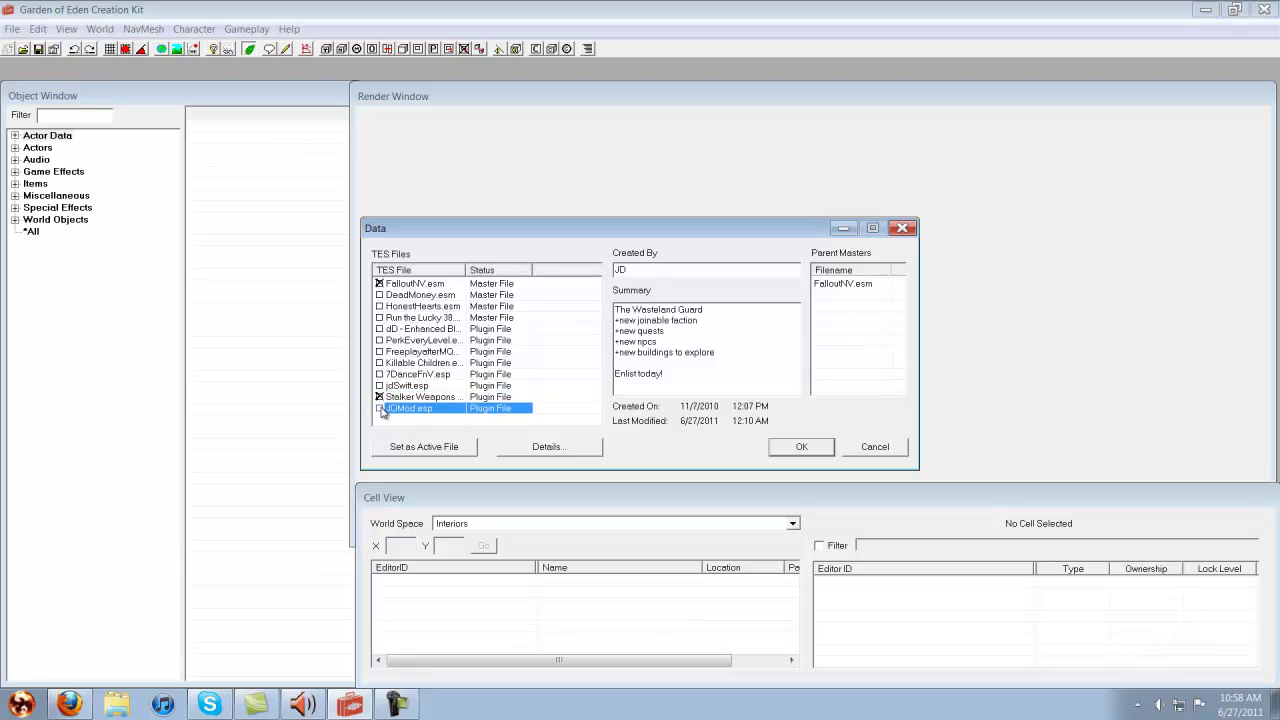
{"action": "double_click", "coordinate": [379, 397]}
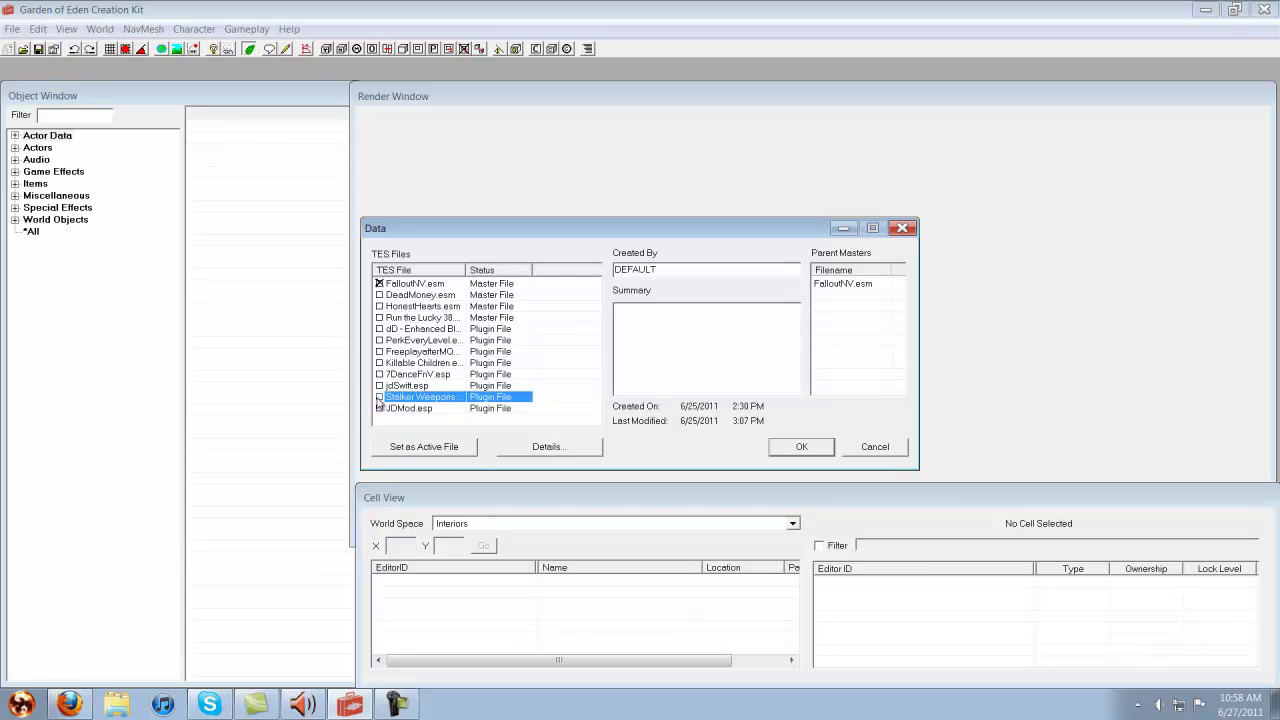
Load the FalloutNV.esm master file without any plugin.
{"action": "left_click", "coordinate": [410, 285]}
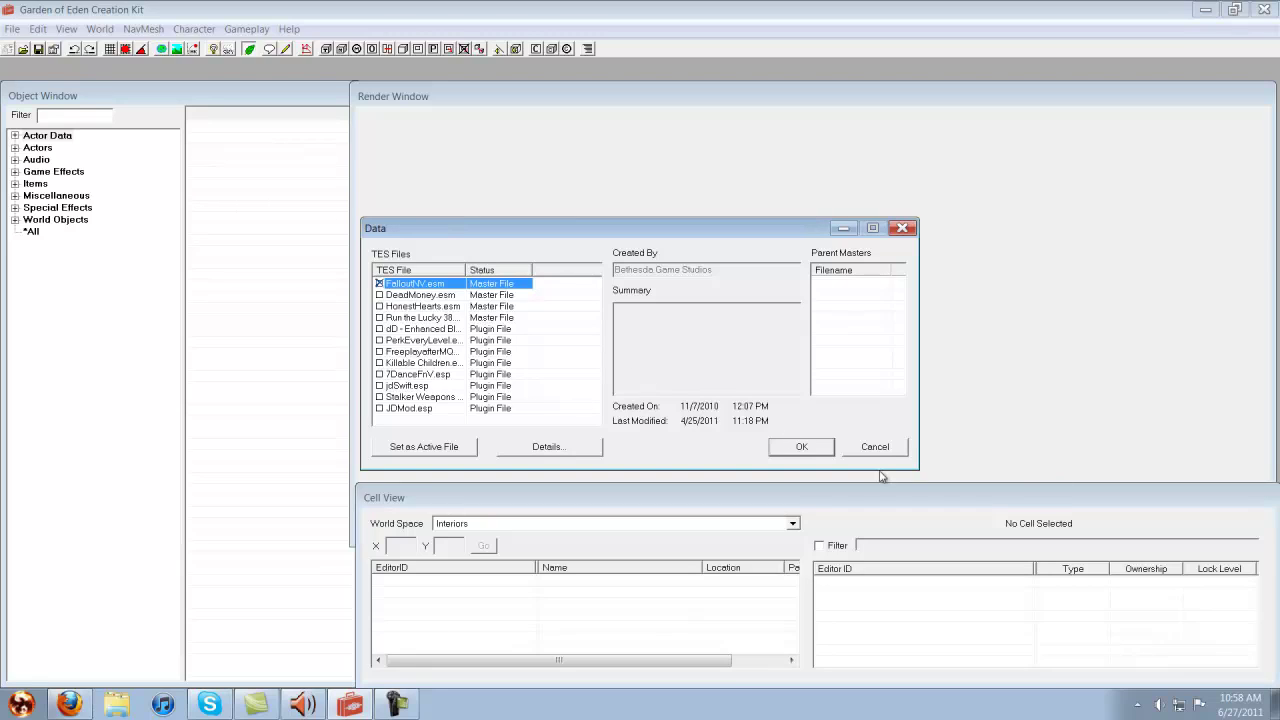
{"action": "left_click", "coordinate": [801, 446]}
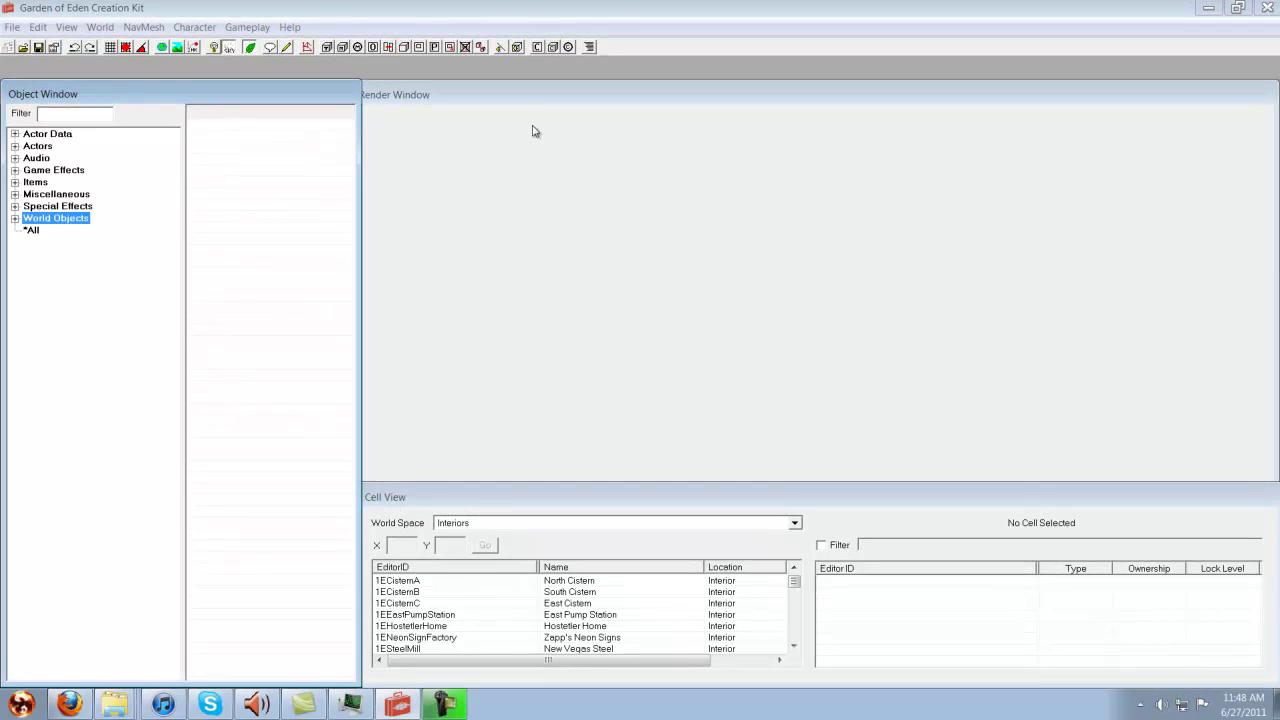
{"action": "left_click", "coordinate": [430, 97]}
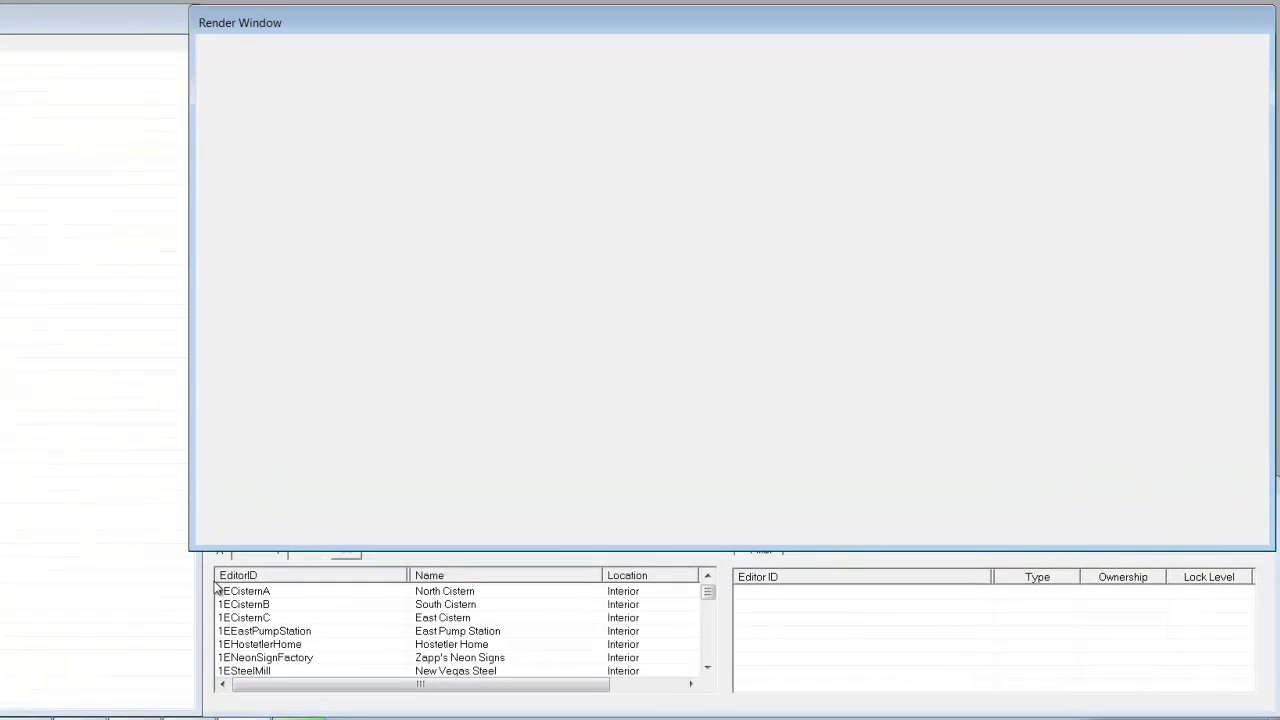
{"action": "left_click", "coordinate": [366, 572]}
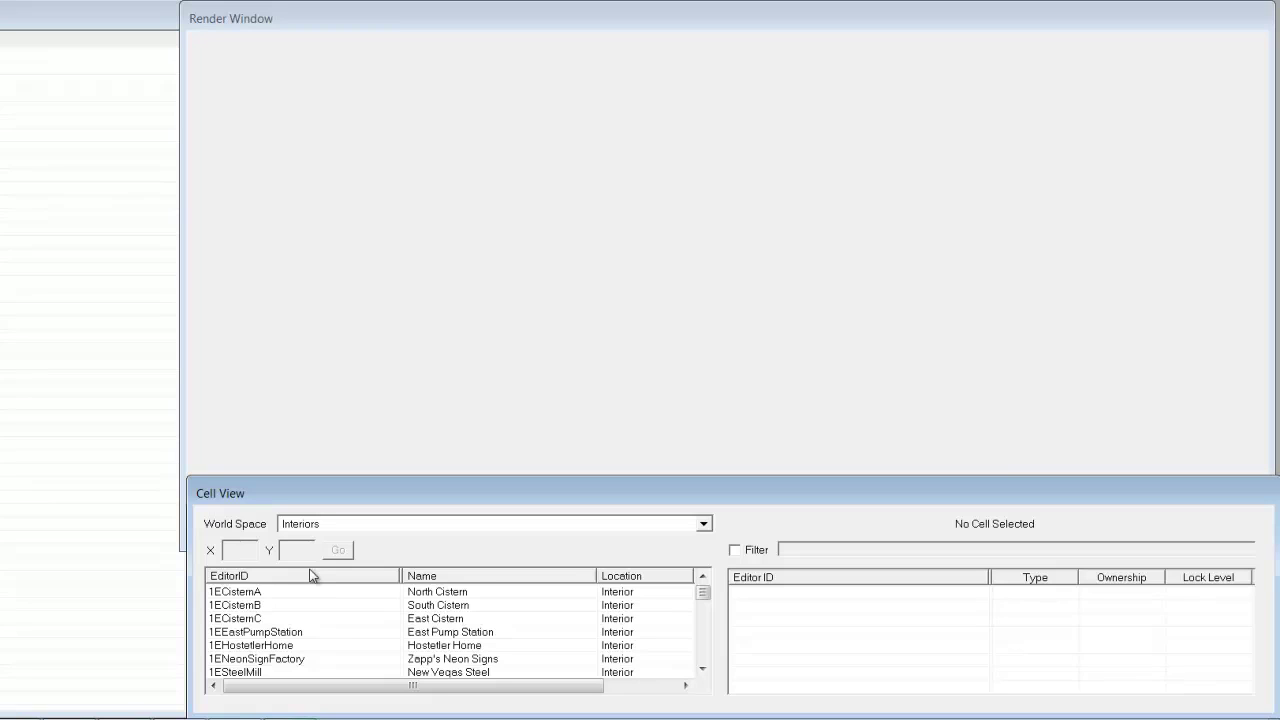
{"action": "left_click", "coordinate": [704, 524]}
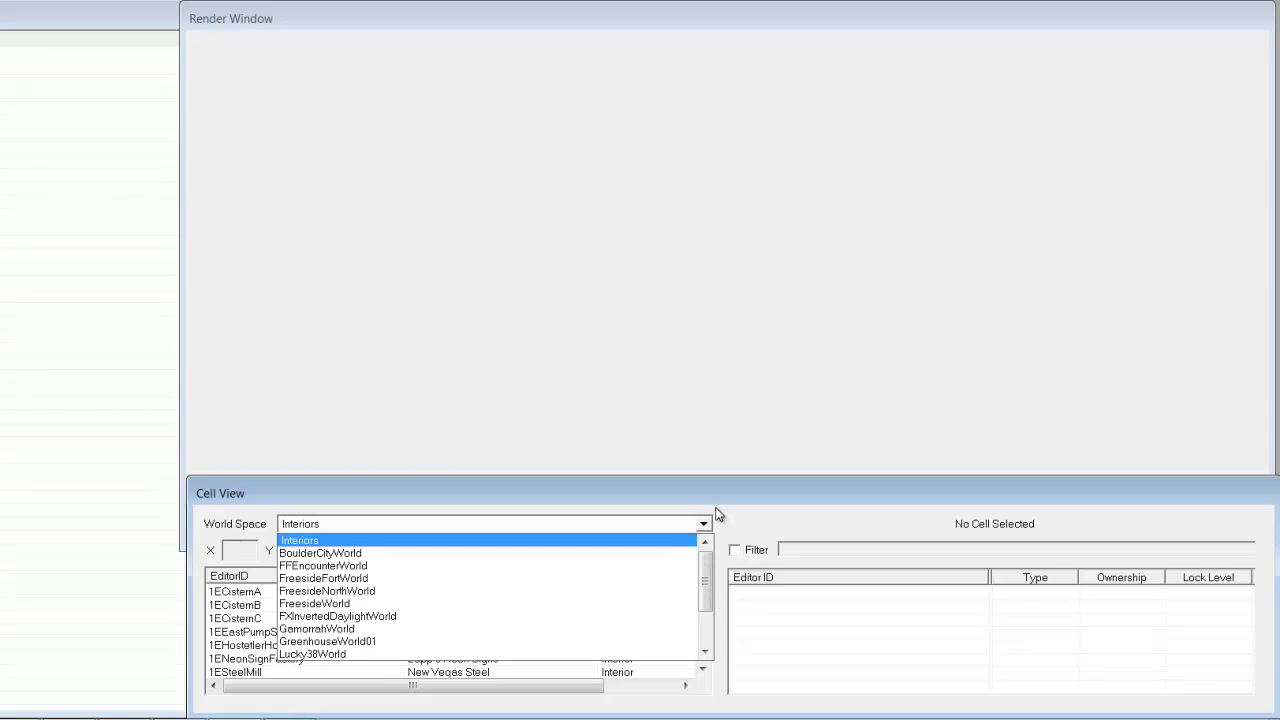
{"action": "left_click", "coordinate": [706, 523]}
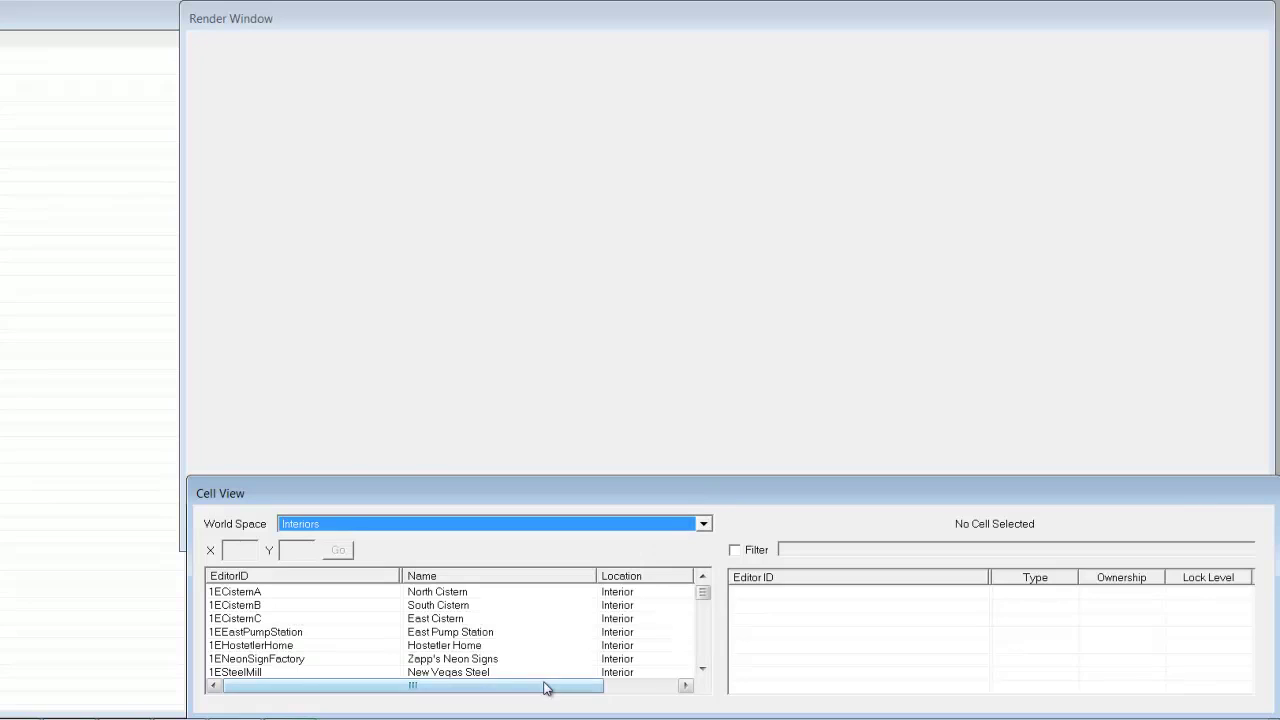
{"action": "left_click_drag", "start_coordinate": [537, 690], "coordinate": [422, 690]}
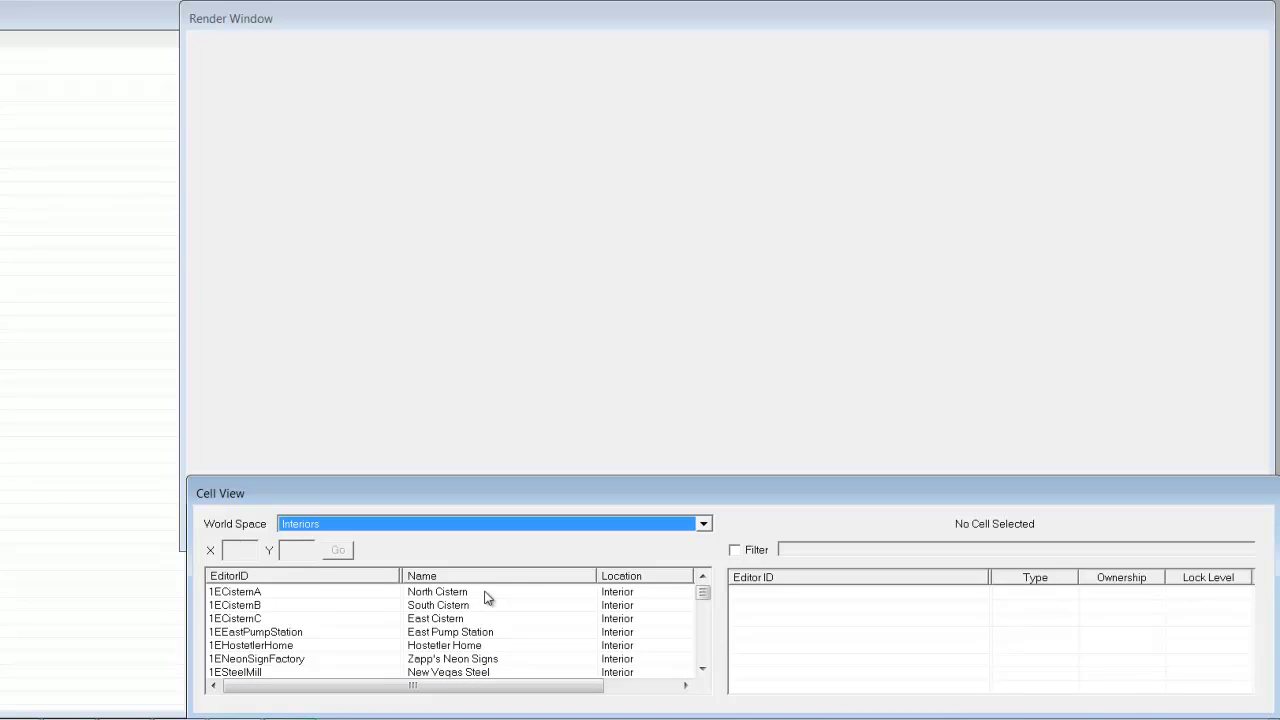
Switch the Cell View to the WastelandNV world space.
{"action": "left_click", "coordinate": [705, 528]}
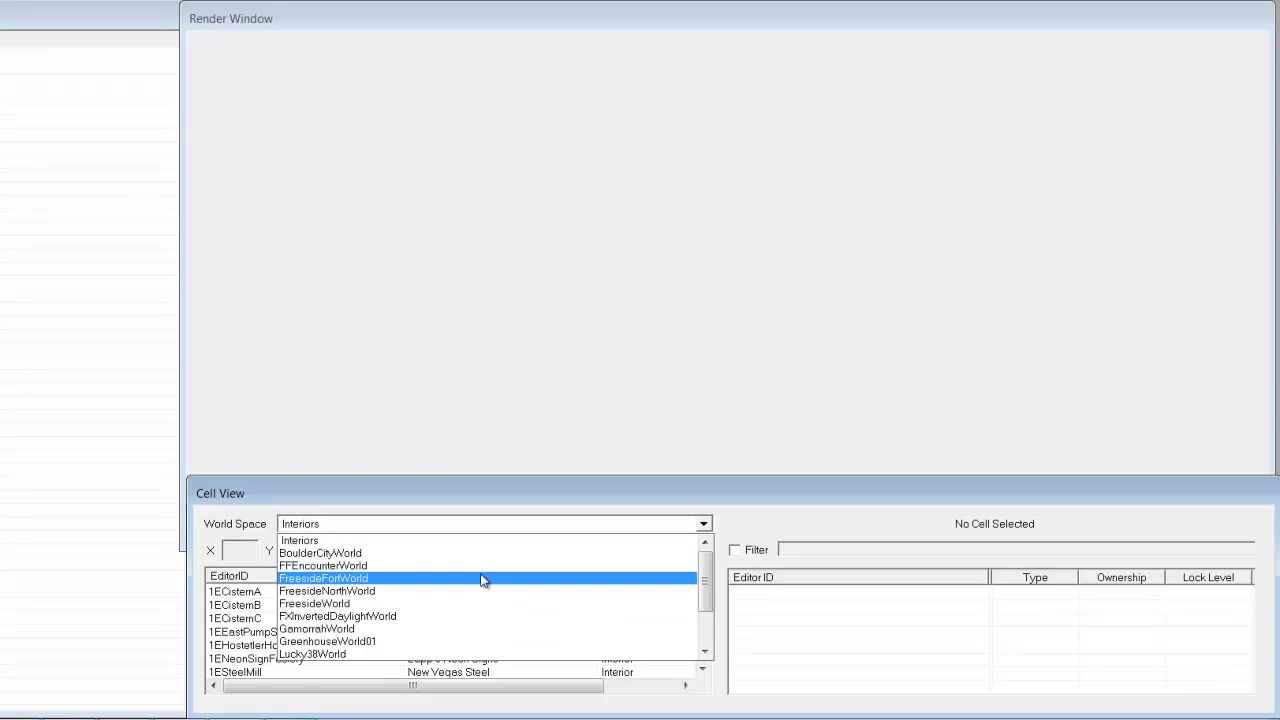
{"action": "scroll", "coordinate": [420, 590], "scroll_direction": "down", "scroll_amount": 2}
{"action": "left_click", "coordinate": [328, 641]}
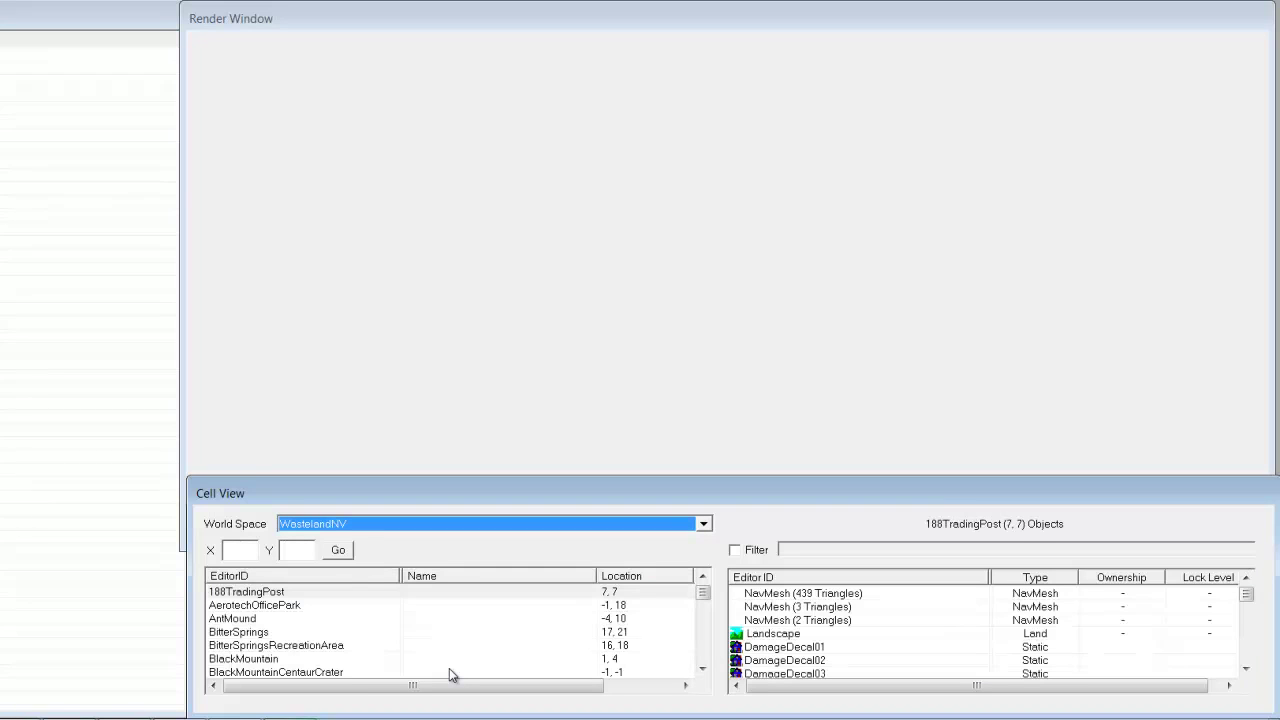
Find the Goodsprings cell in the WastelandNV cell list and load it into the Render Window.
{"action": "left_click", "coordinate": [272, 647]}
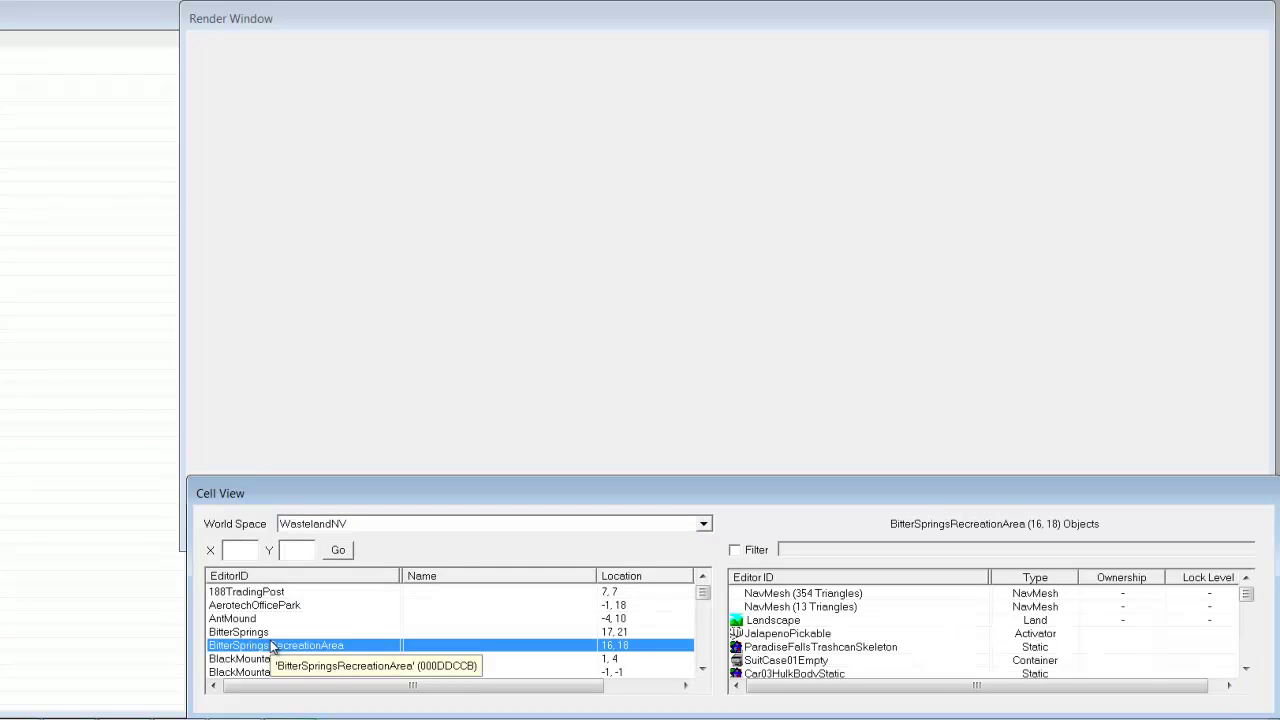
{"action": "type", "text": "go"}
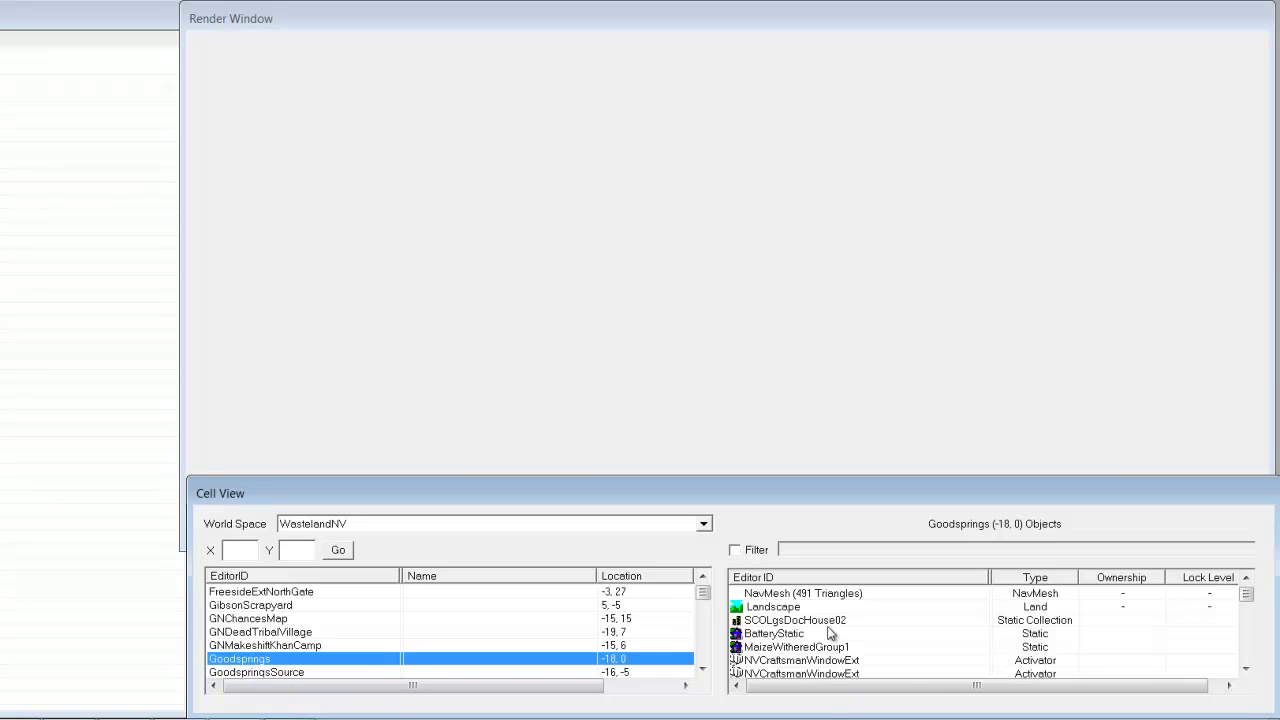
{"action": "left_click_drag", "start_coordinate": [1246, 593], "coordinate": [1246, 526]}
{"action": "double_click", "coordinate": [238, 665]}
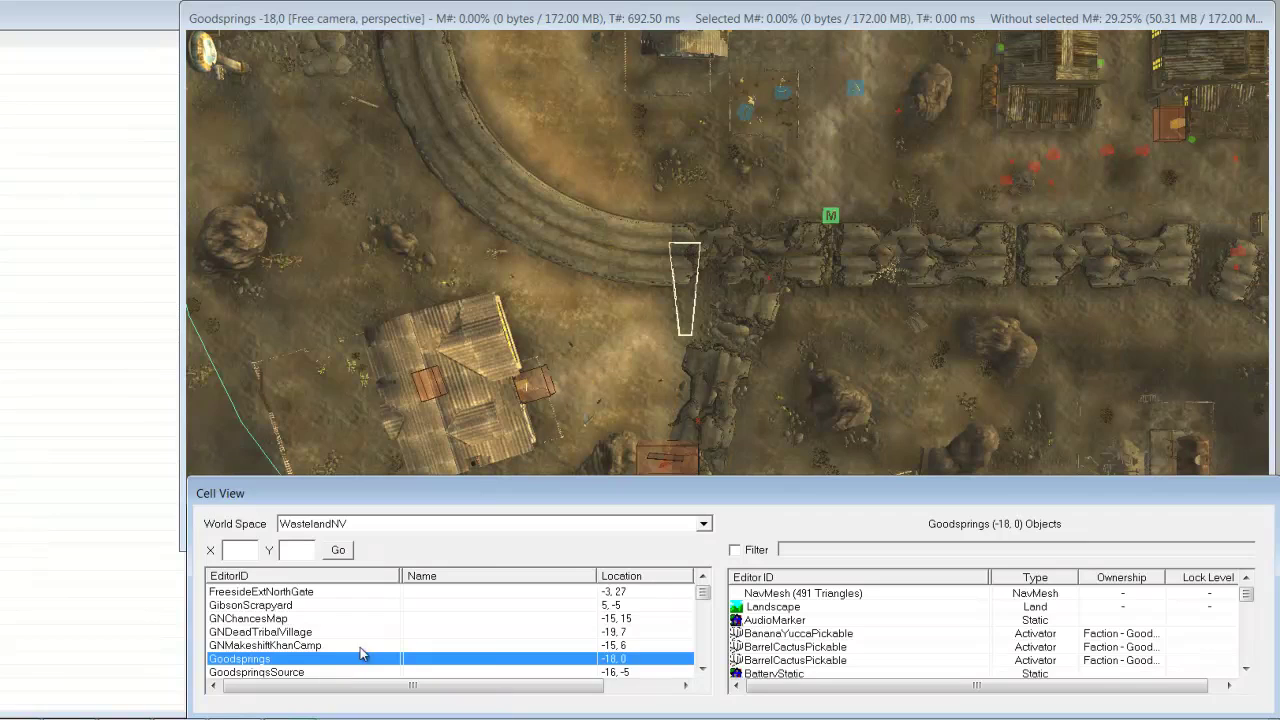
Bring the Render Window to the front and survey Goodsprings and the adjoining Wilderness cell from above.
{"action": "left_click", "coordinate": [305, 22]}
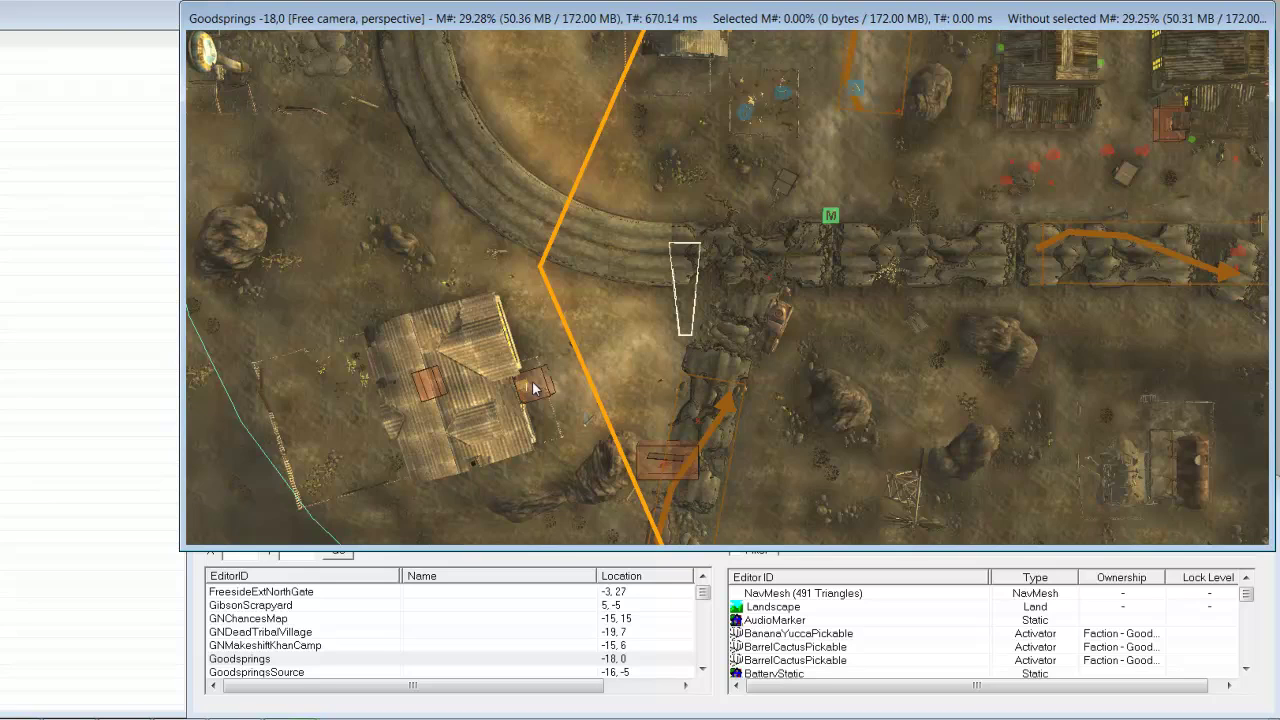
{"action": "middle_click_drag", "start_coordinate": [668, 166], "coordinate": [576, 366]}
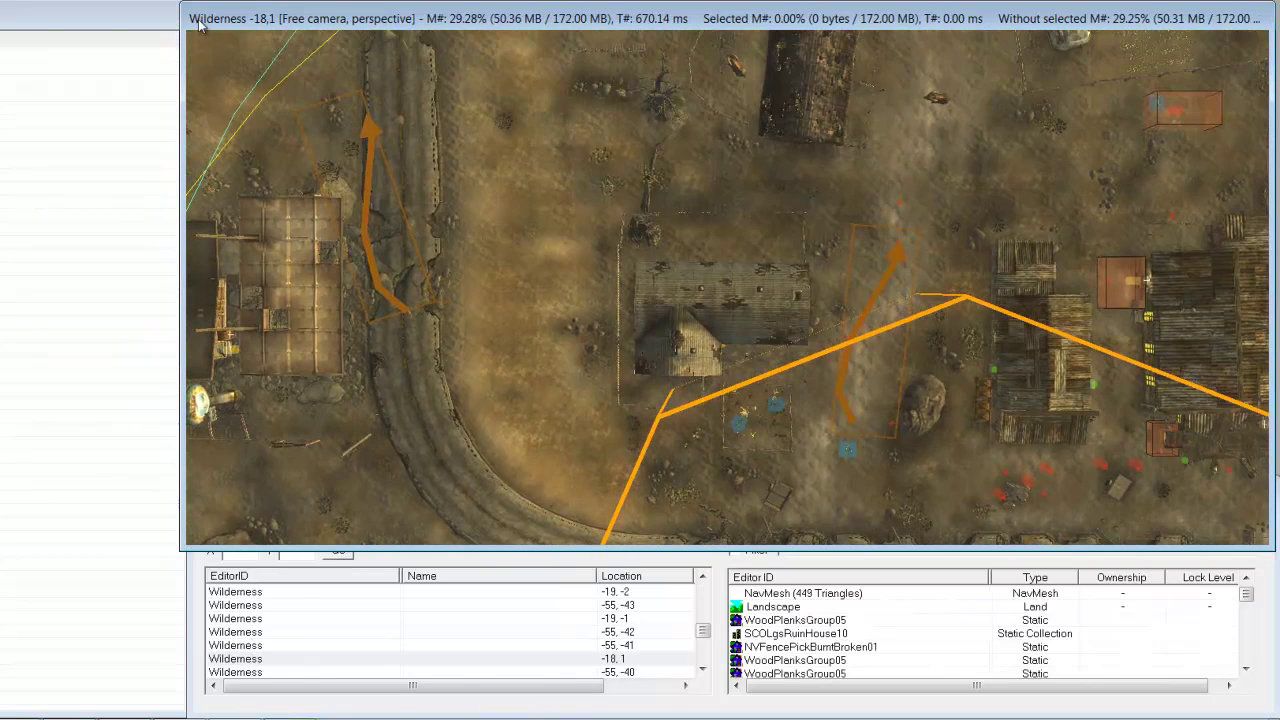
{"action": "middle_click_drag", "start_coordinate": [773, 421], "coordinate": [698, 128]}
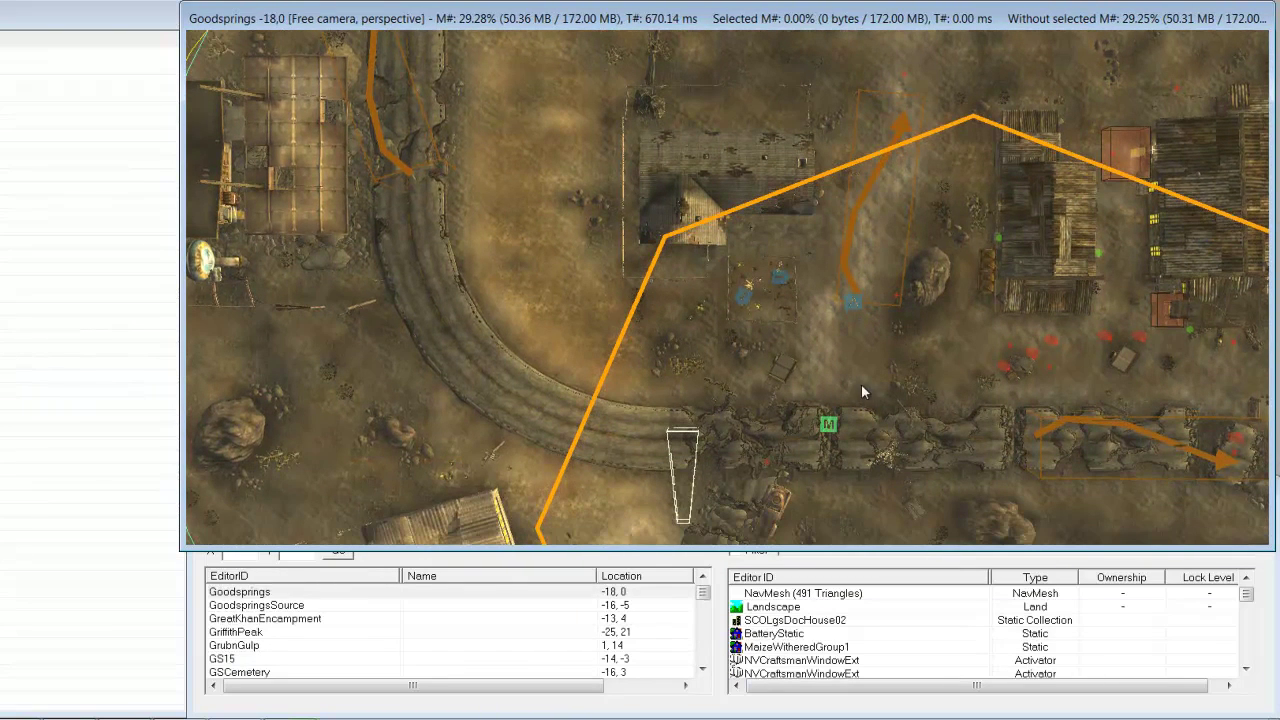
{"action": "middle_click_drag", "start_coordinate": [861, 384], "coordinate": [940, 346]}
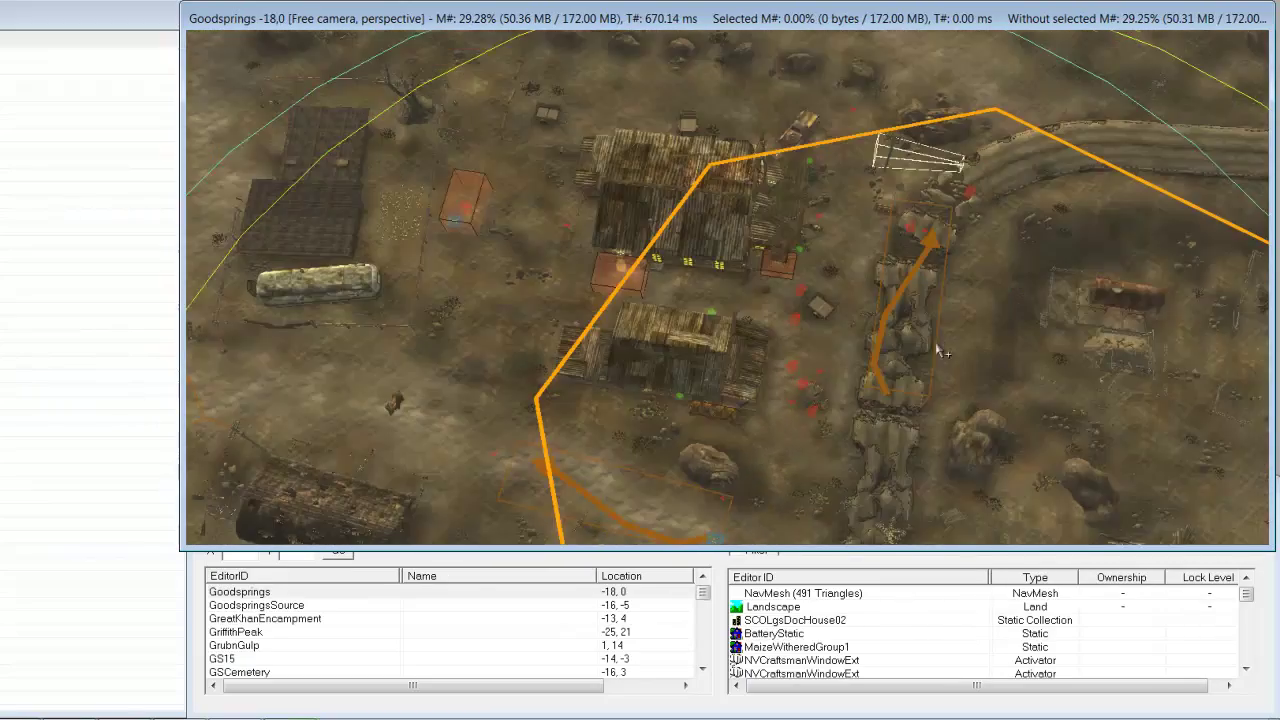
{"action": "middle_click_drag", "start_coordinate": [662, 317], "coordinate": [753, 287], "text": "shift"}
Examine the building with lit yellow windows in Goodsprings and its entrance from close up.
{"action": "scroll", "coordinate": [753, 287], "scroll_direction": "up", "scroll_amount": 5}
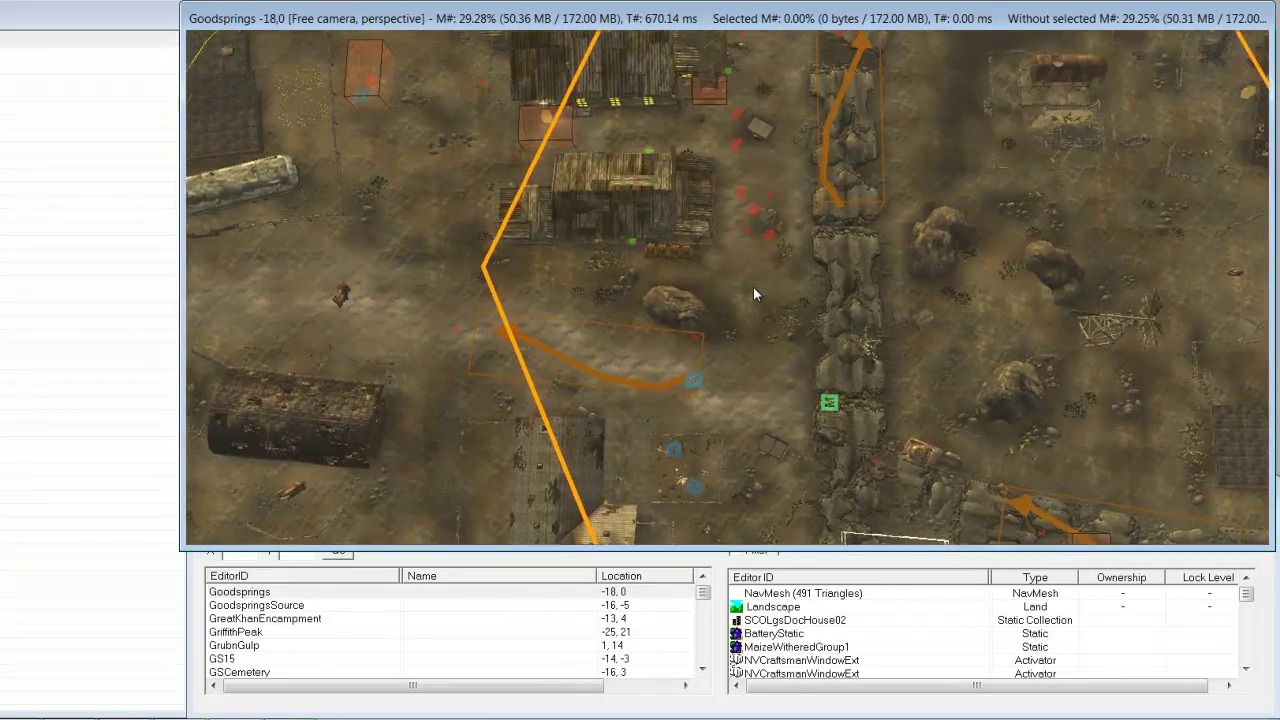
{"action": "scroll", "coordinate": [753, 288], "scroll_direction": "up", "scroll_amount": 8}
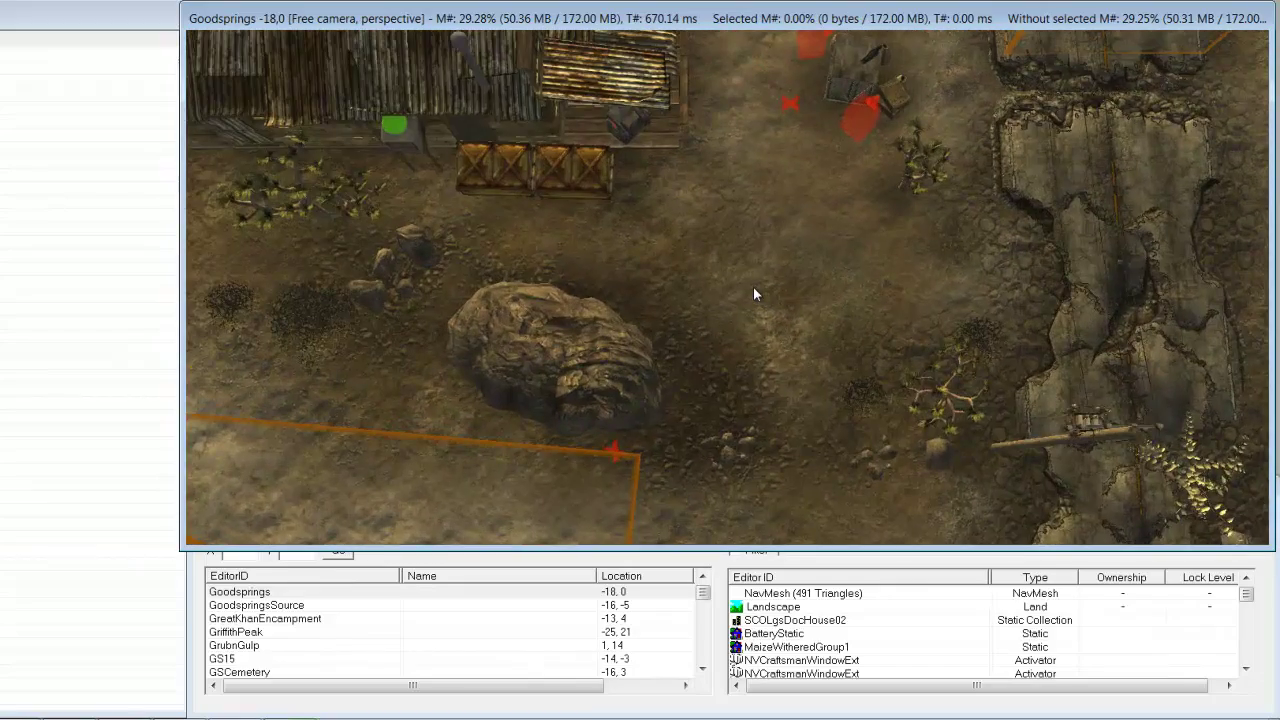
{"action": "middle_click_drag", "start_coordinate": [753, 287], "coordinate": [775, 367]}
{"action": "middle_click_drag", "start_coordinate": [752, 250], "coordinate": [764, 407]}
{"action": "middle_click_drag", "start_coordinate": [752, 272], "coordinate": [709, 540]}
{"action": "scroll", "coordinate": [703, 395], "scroll_direction": "up", "scroll_amount": 2}
{"action": "scroll", "coordinate": [703, 395], "scroll_direction": "up", "scroll_amount": 4}
{"action": "middle_click_drag", "start_coordinate": [574, 517], "coordinate": [568, 463], "text": "shift"}
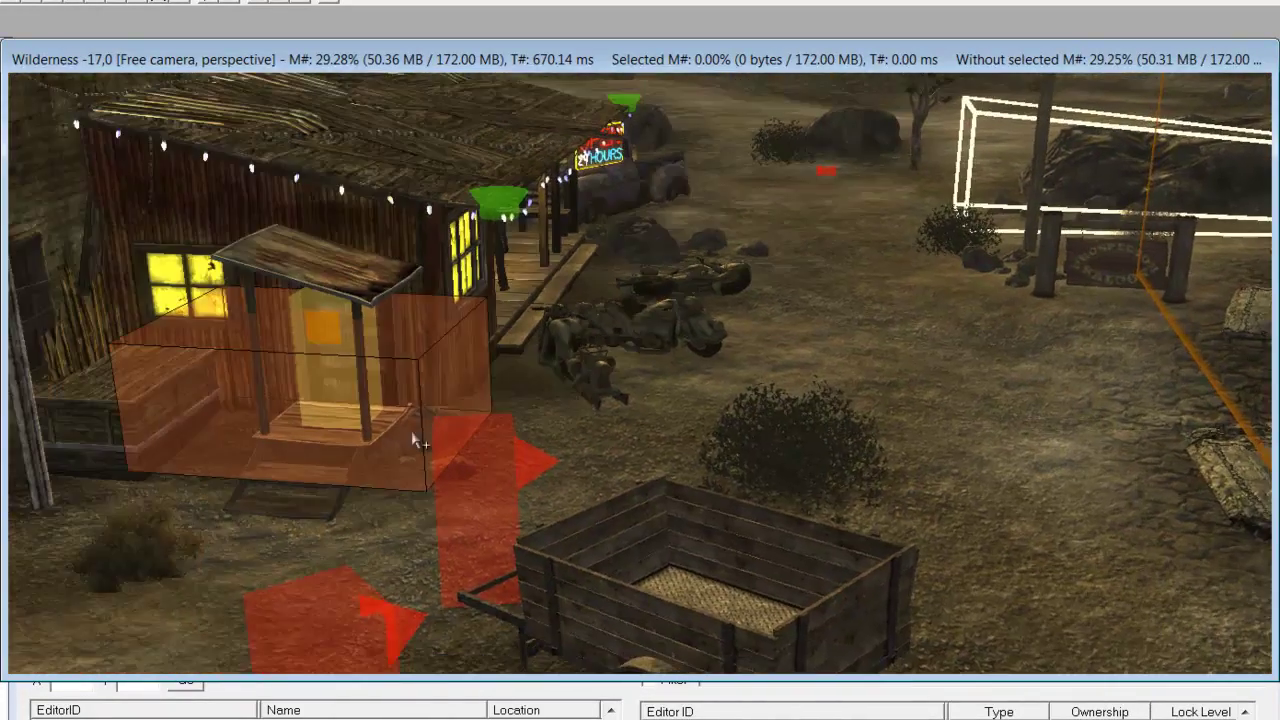
Examine the fenced animal pen between the ruined house and the windmill, both from afar and close up.
{"action": "middle_click_drag", "start_coordinate": [413, 433], "coordinate": [262, 350], "text": "shift"}
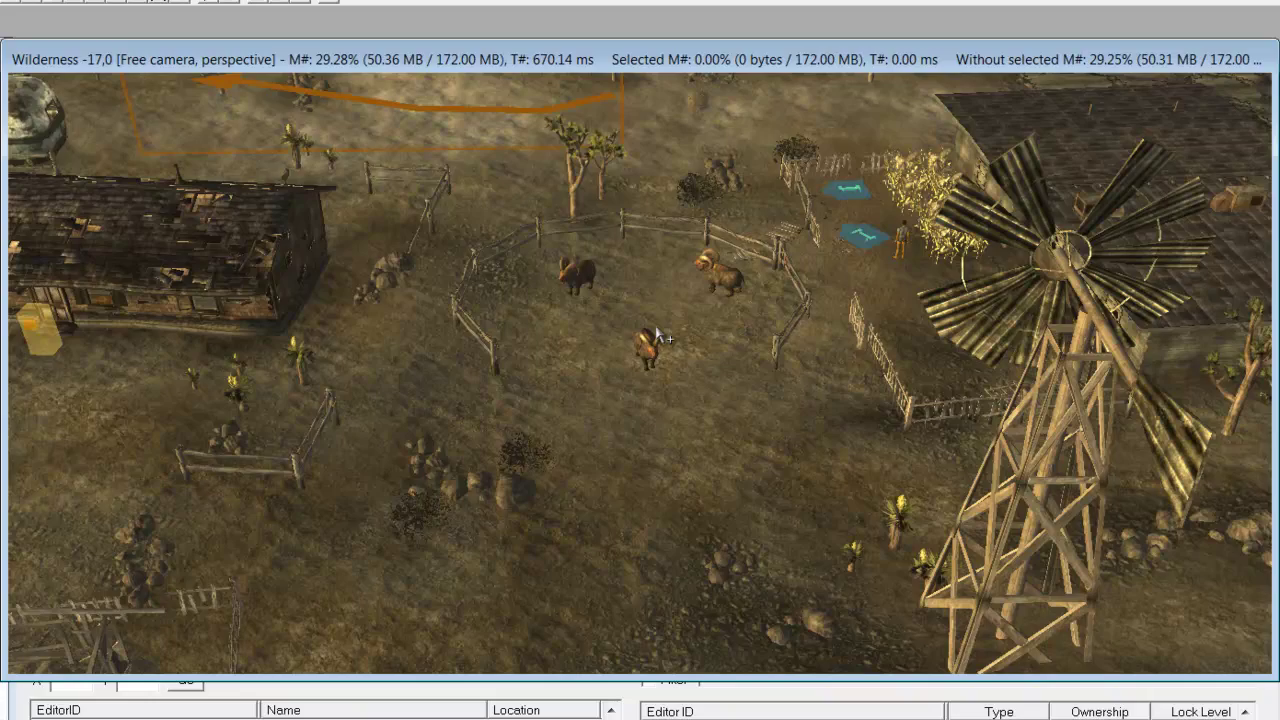
{"action": "key", "text": "shift"}
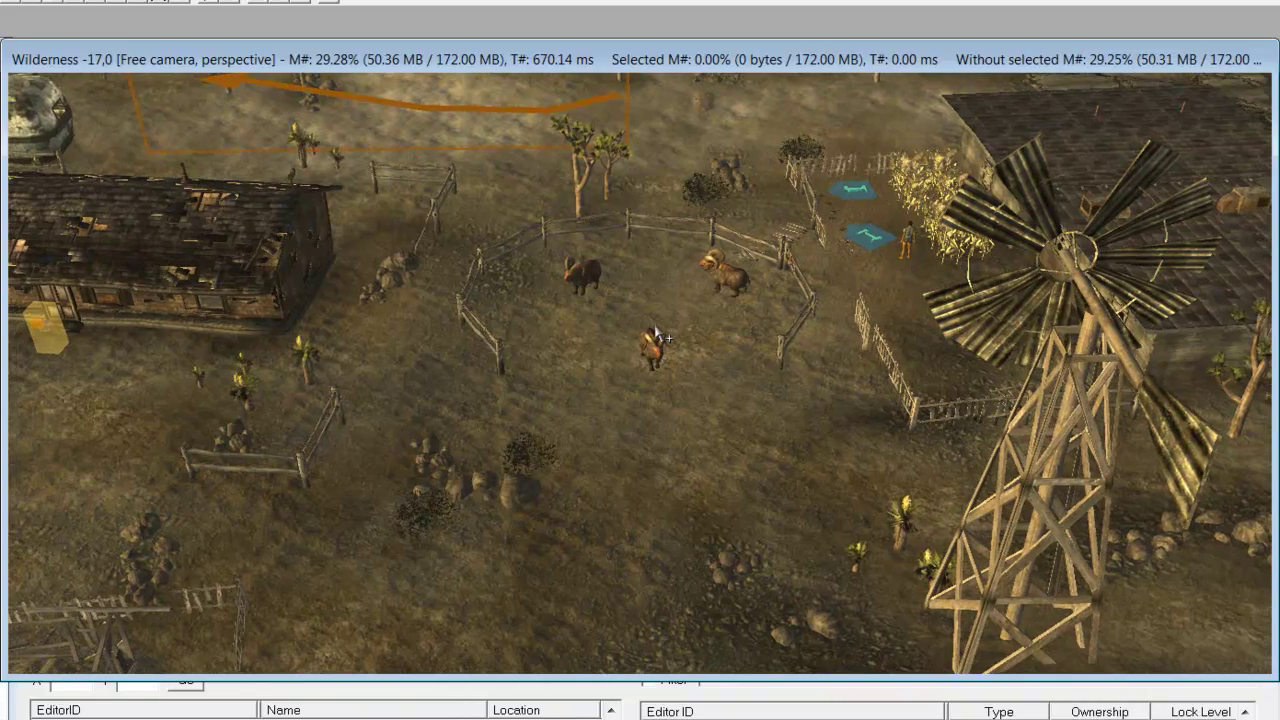
{"action": "middle_click_drag", "start_coordinate": [655, 329], "coordinate": [507, 168], "text": "shift"}
{"action": "middle_click_drag", "start_coordinate": [487, 381], "coordinate": [480, 449]}
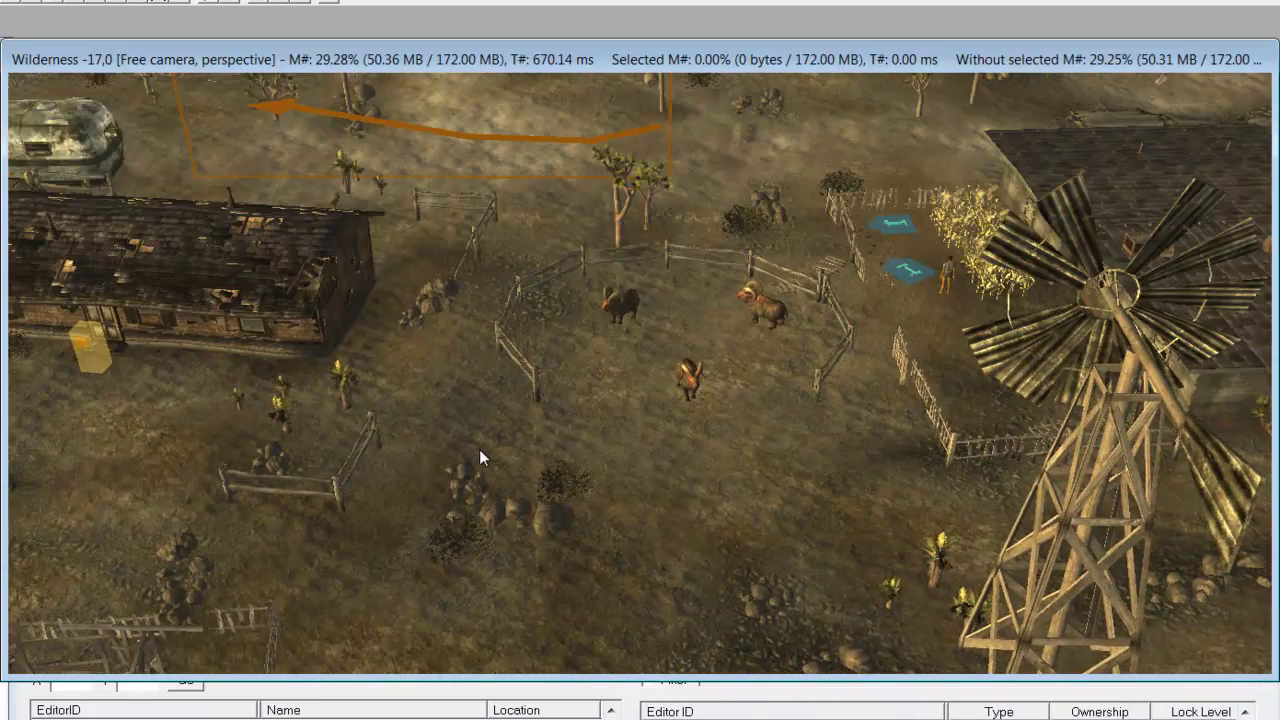
{"action": "middle_click_drag", "start_coordinate": [398, 399], "coordinate": [642, 454]}
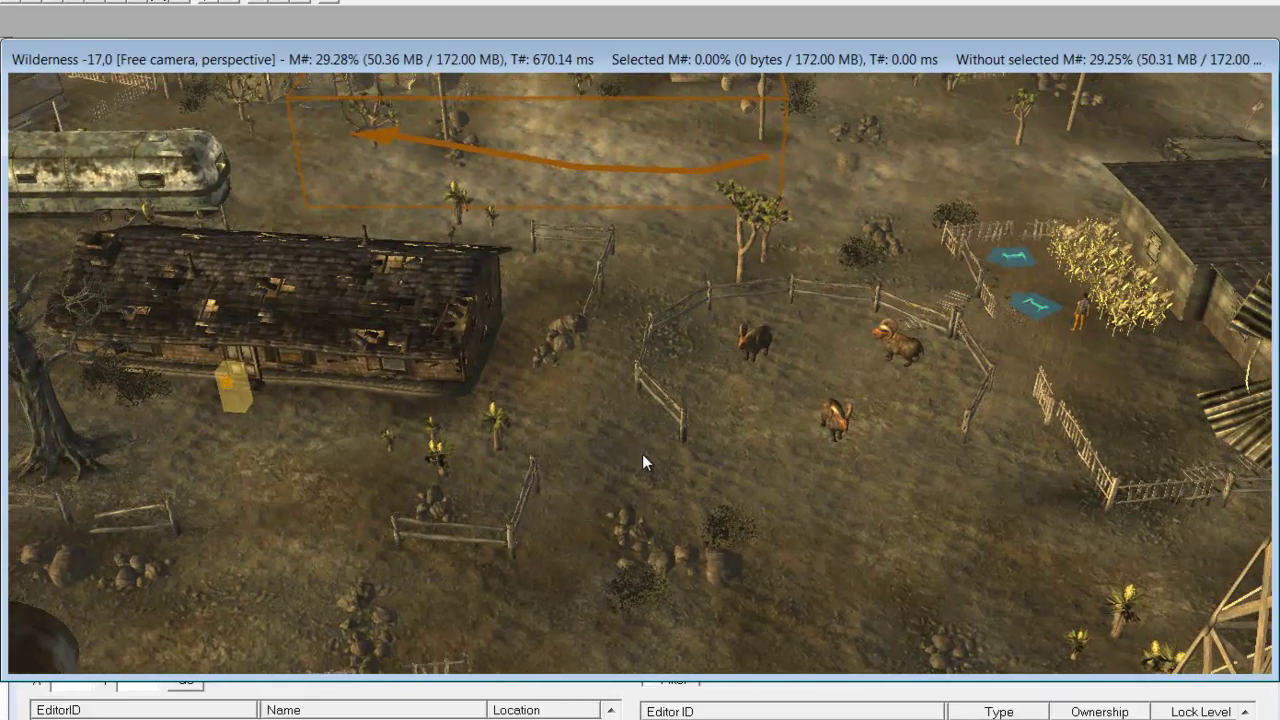
{"action": "scroll", "coordinate": [642, 454], "scroll_direction": "up", "scroll_amount": 5}
{"action": "scroll", "coordinate": [642, 455], "scroll_direction": "down", "scroll_amount": 10}
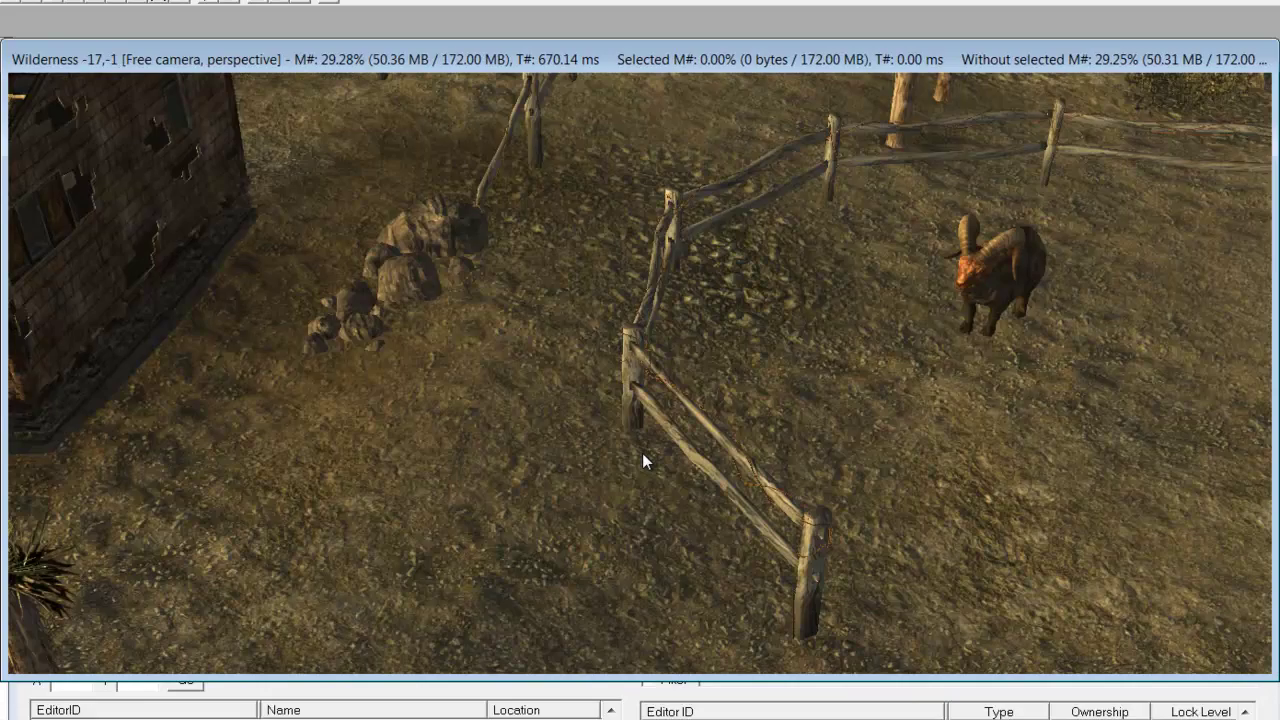
{"action": "scroll", "coordinate": [642, 453], "scroll_direction": "up", "scroll_amount": 5}
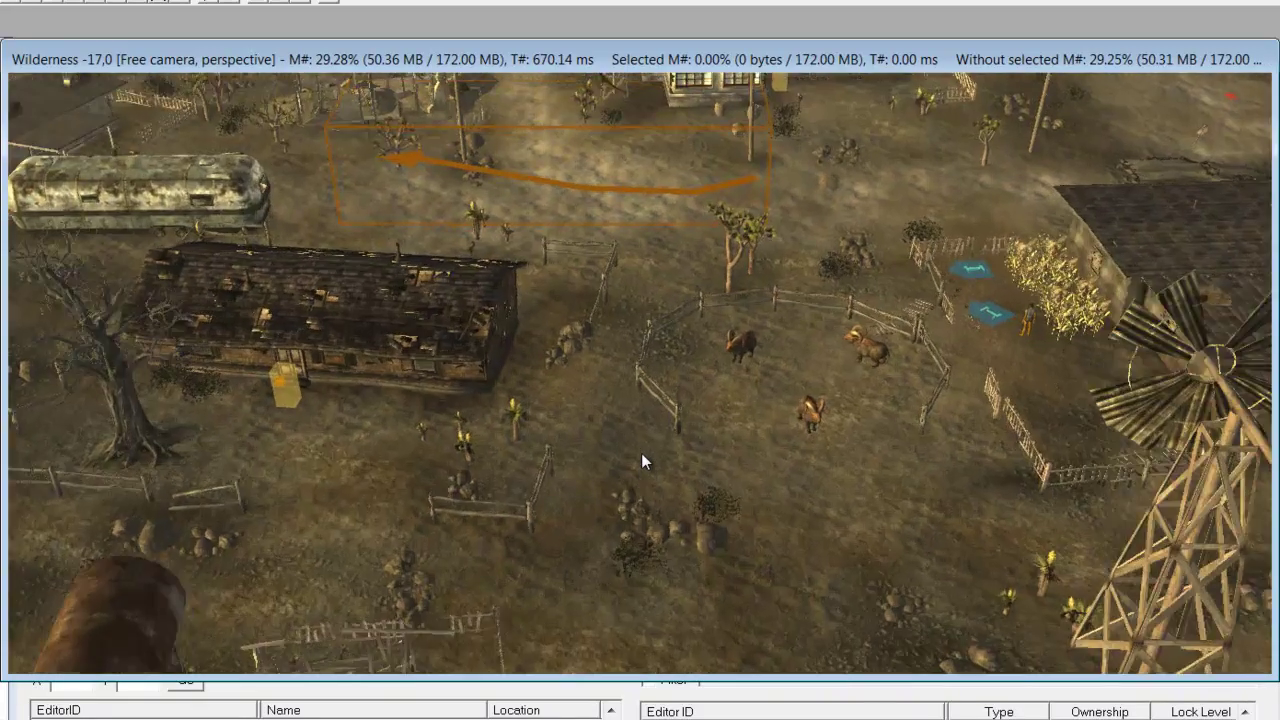
{"action": "middle_click_drag", "start_coordinate": [641, 453], "coordinate": [570, 469]}
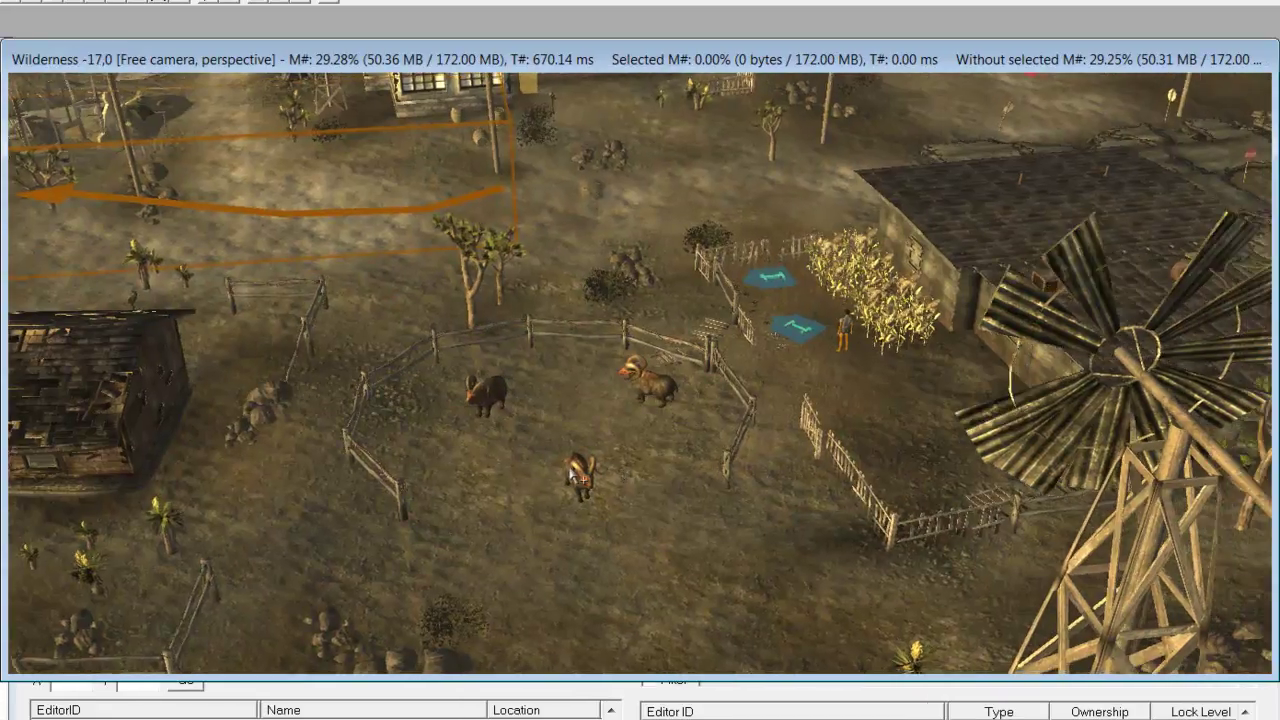
{"action": "scroll", "coordinate": [570, 469], "scroll_direction": "up", "scroll_amount": 3}
{"action": "scroll", "coordinate": [570, 469], "scroll_direction": "down", "scroll_amount": 2}
{"action": "scroll", "coordinate": [569, 469], "scroll_direction": "up", "scroll_amount": 3}
{"action": "scroll", "coordinate": [570, 470], "scroll_direction": "down", "scroll_amount": 1}
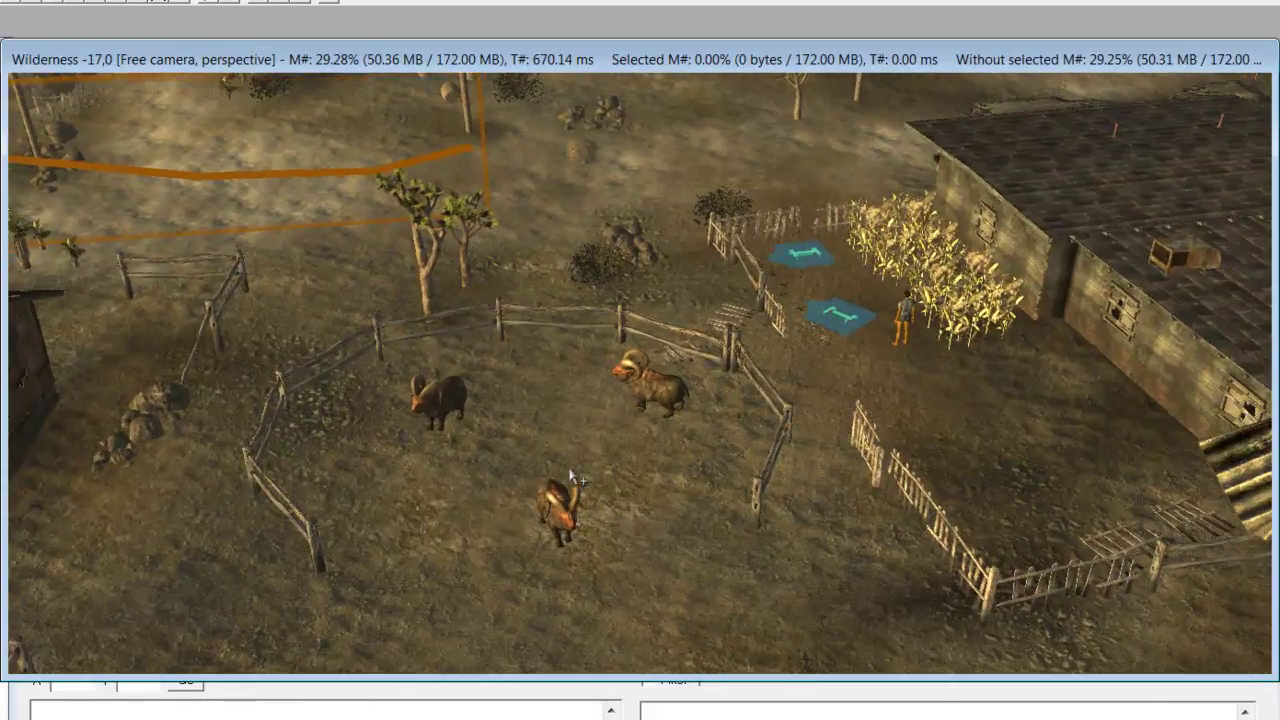